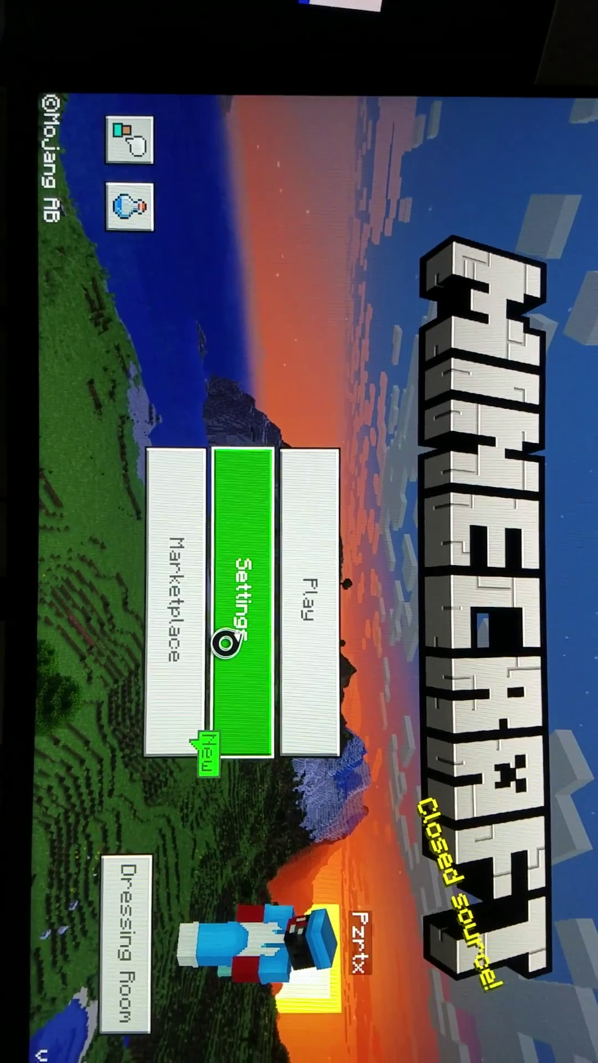
Step: Open Settings from the Minecraft main menu
left_click(231, 646)
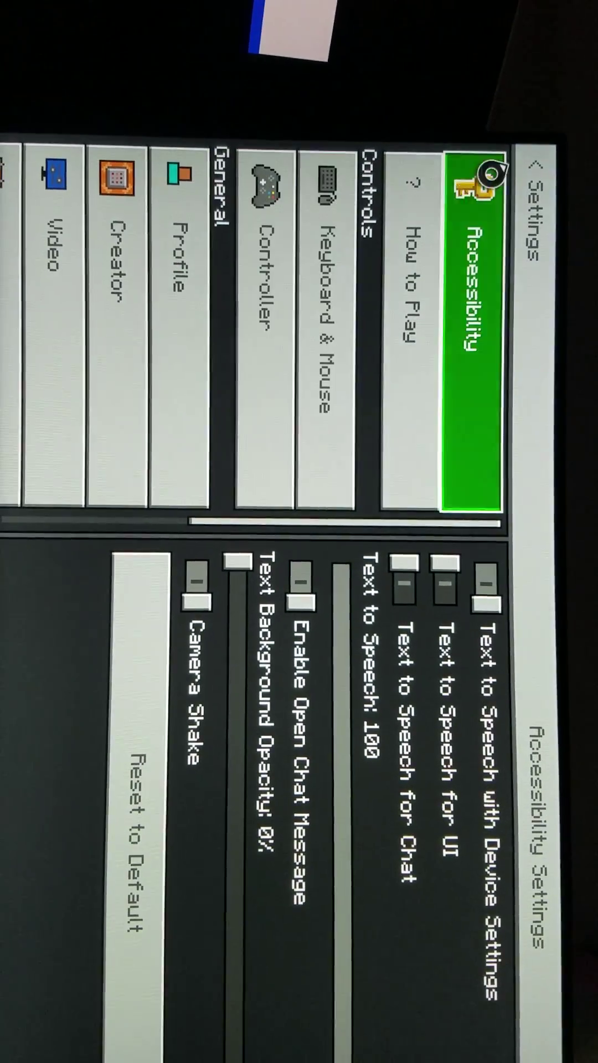
scroll(157, 297, "down", 3)
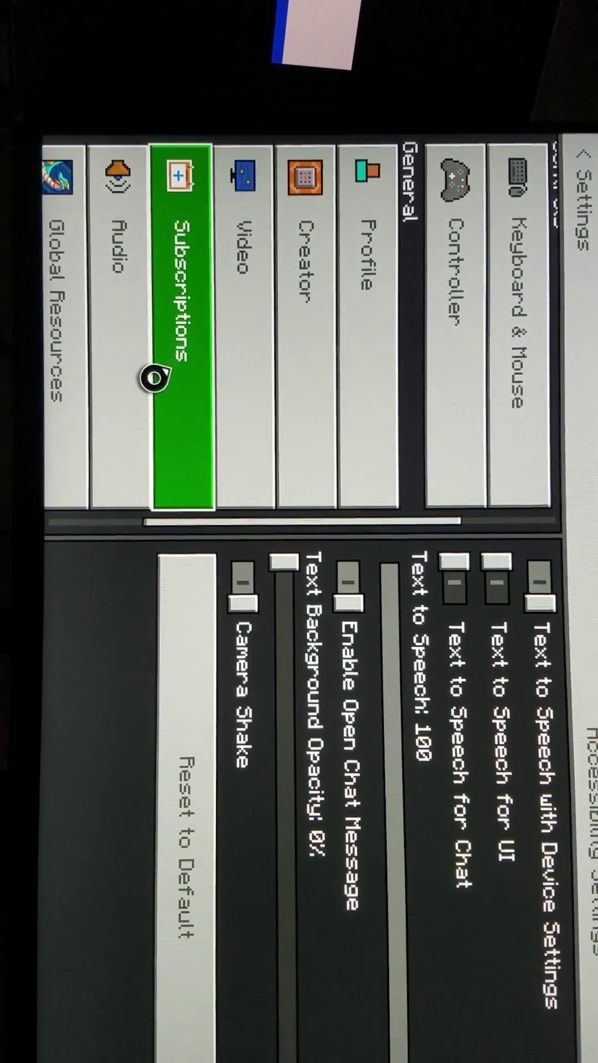
Step: Open Global Resources, expand My Packs, and briefly expand then collapse the Active packs list
left_click(65, 399)
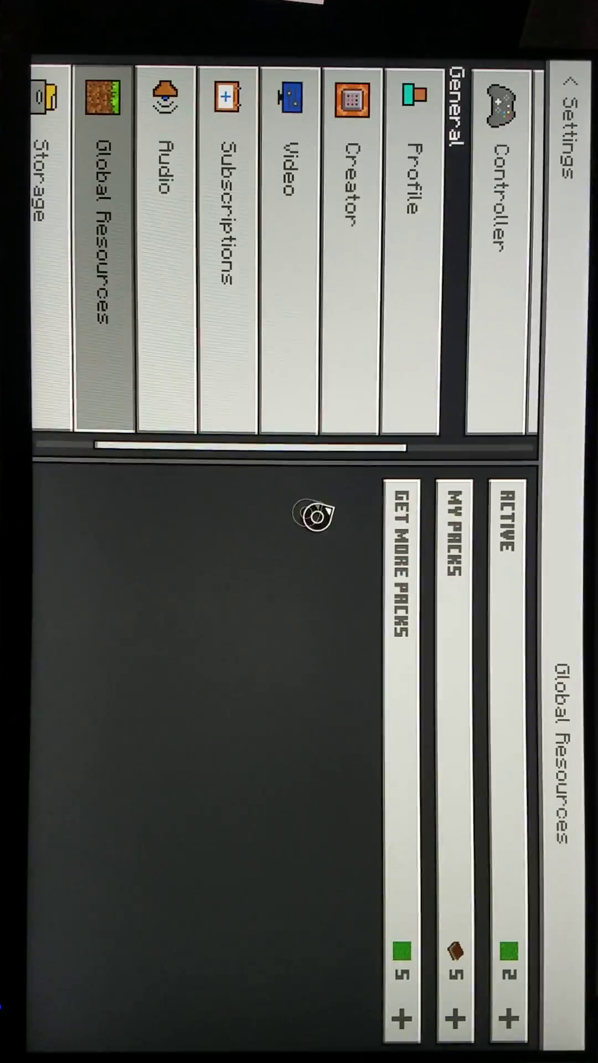
left_click(415, 586)
scroll(282, 548, "down", 5)
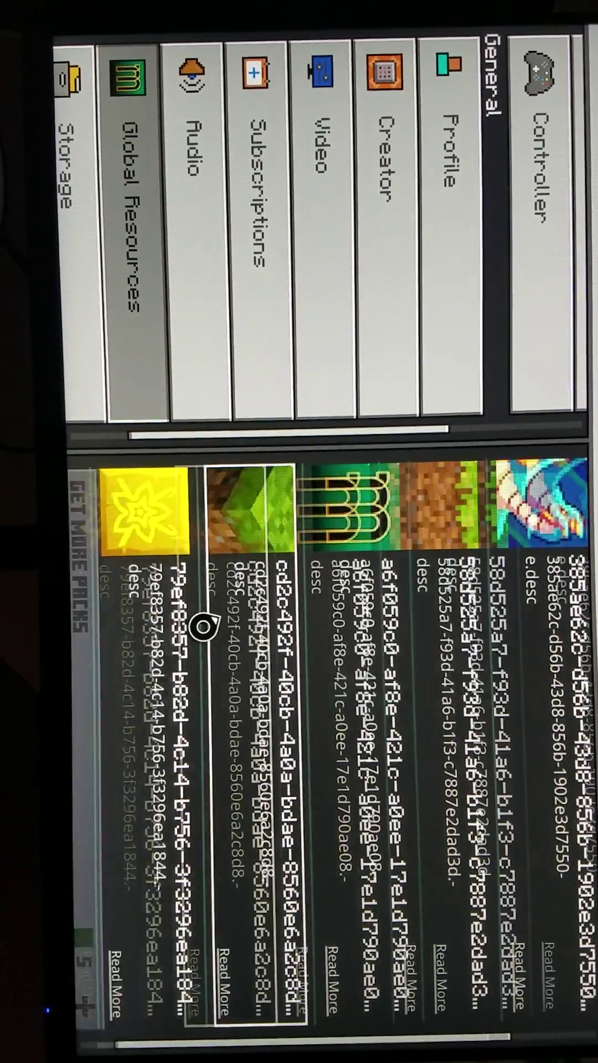
scroll(190, 553, "up", 3)
scroll(458, 595, "up", 2)
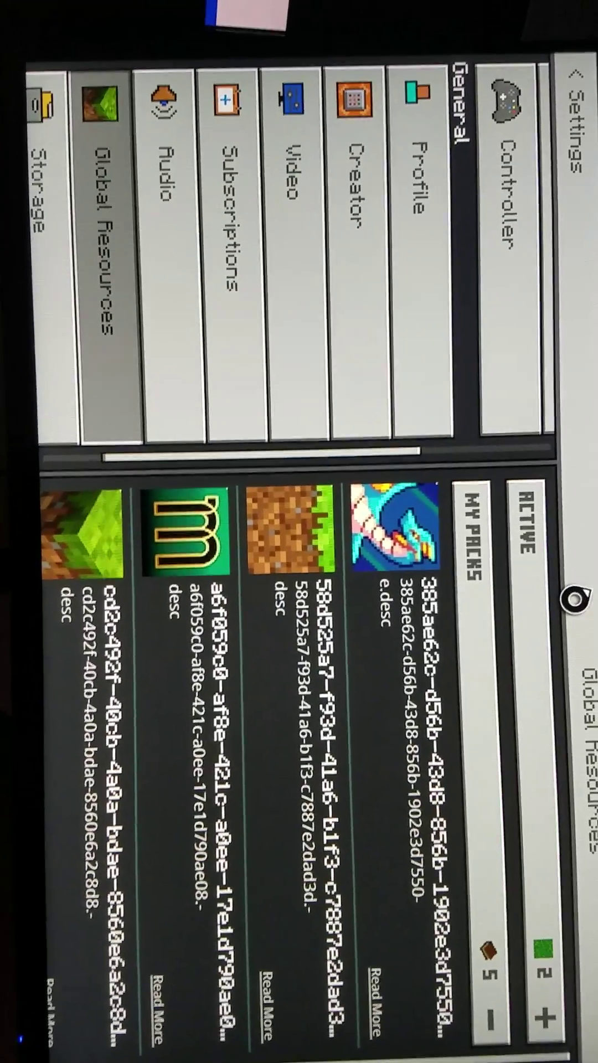
left_click(541, 586)
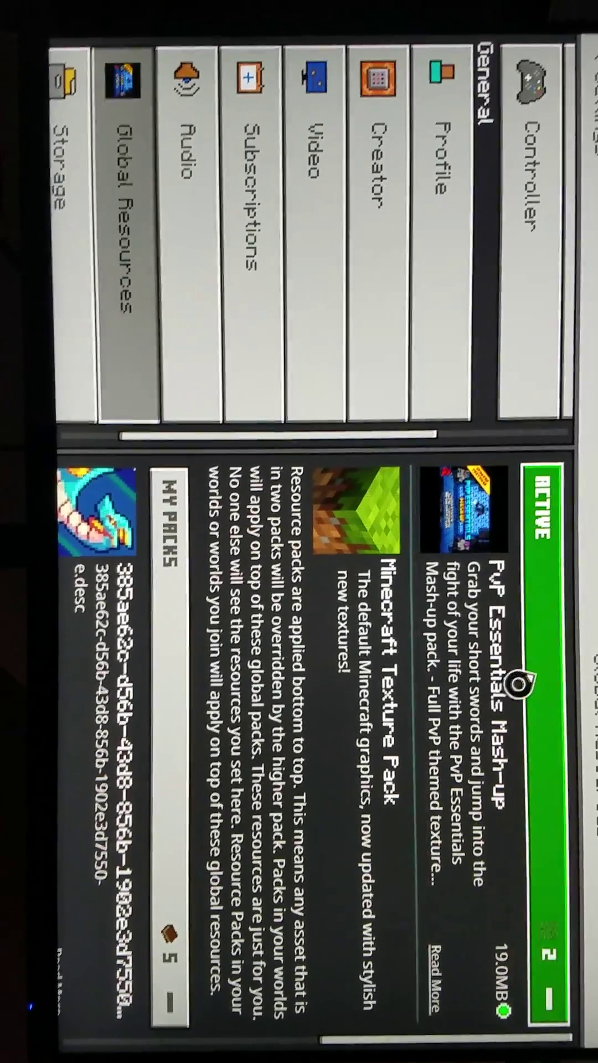
left_click(519, 682)
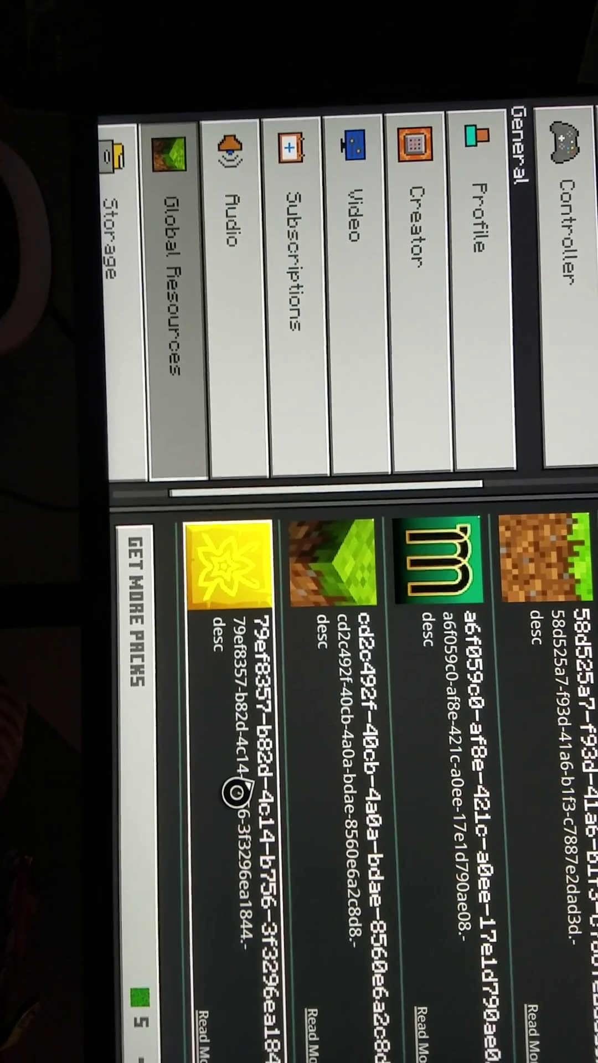
Step: Select the yellow star pack 79ef8357 in My Packs
left_click(240, 768)
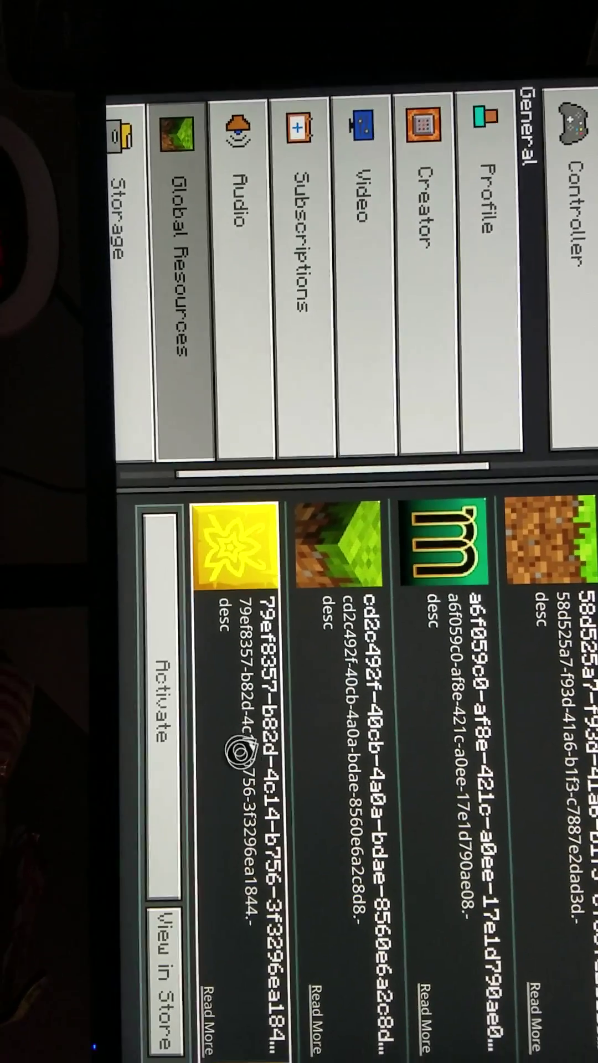